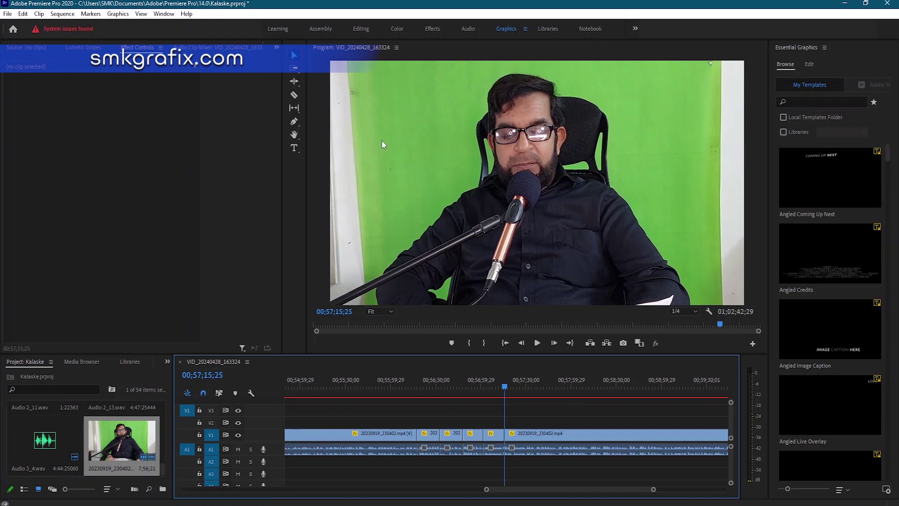
# Switch to the Effects workspace and find Ultra Key by searching 'ultra'
pyautogui.click(438, 29)
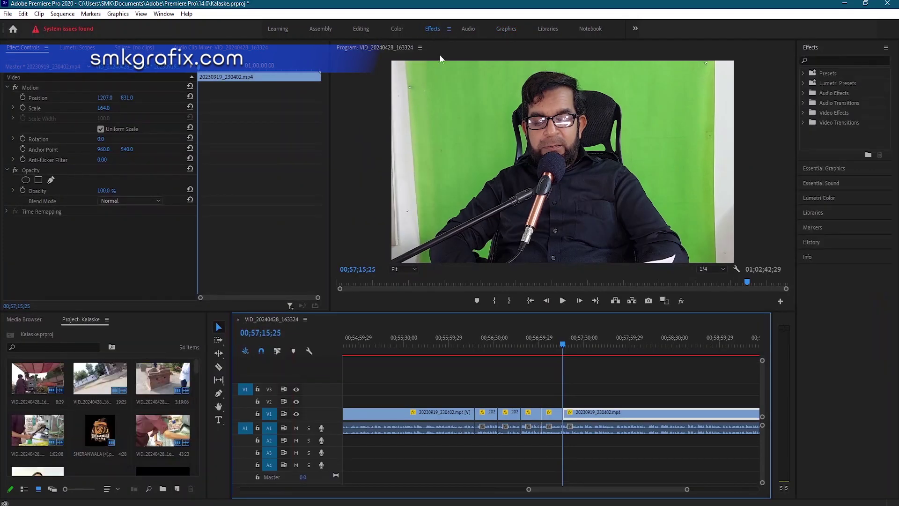
pyautogui.click(876, 62)
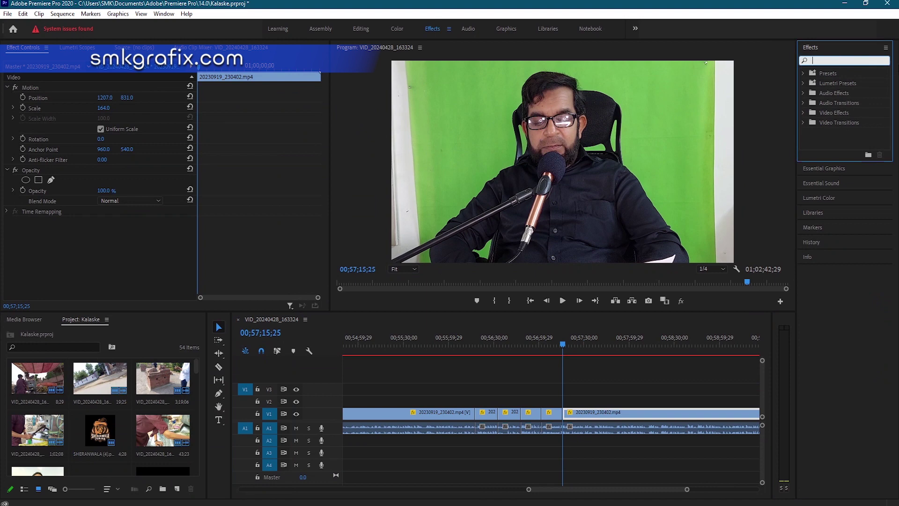
pyautogui.write('ultra')
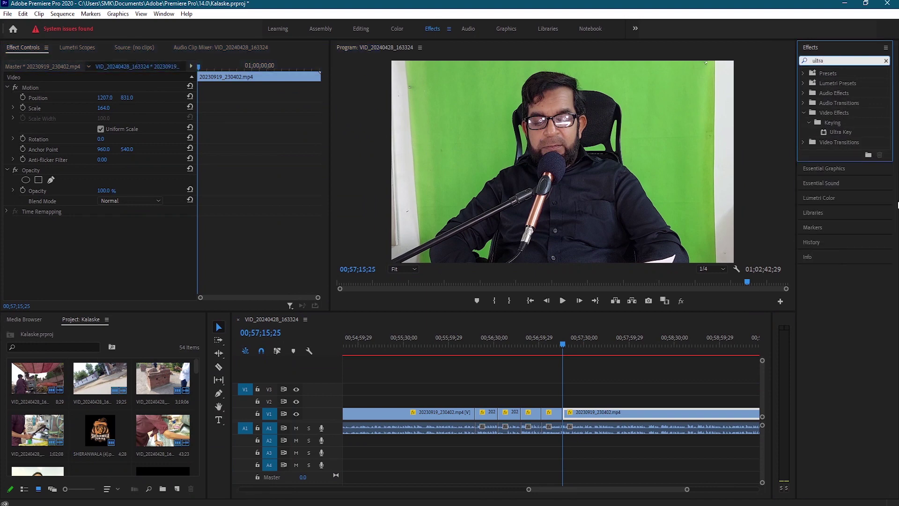
pyautogui.click(839, 133)
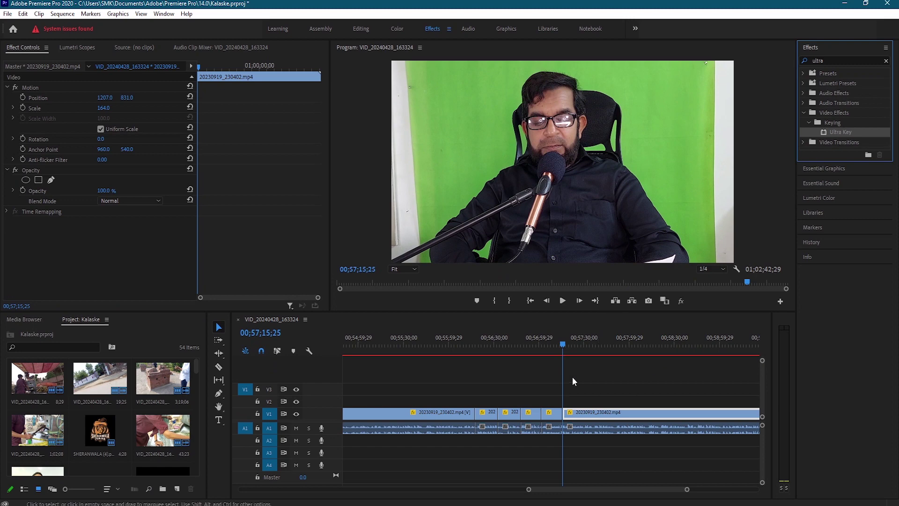
# Nest all the green-screen clips on V1 into a single nested sequence
pyautogui.moveTo(546, 346); pyautogui.dragTo(509, 350)
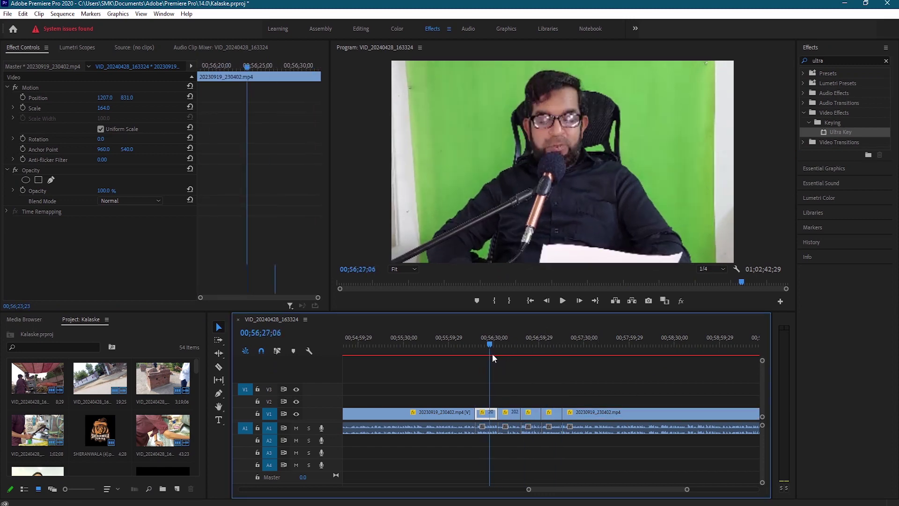
pyautogui.moveTo(509, 349); pyautogui.dragTo(567, 345)
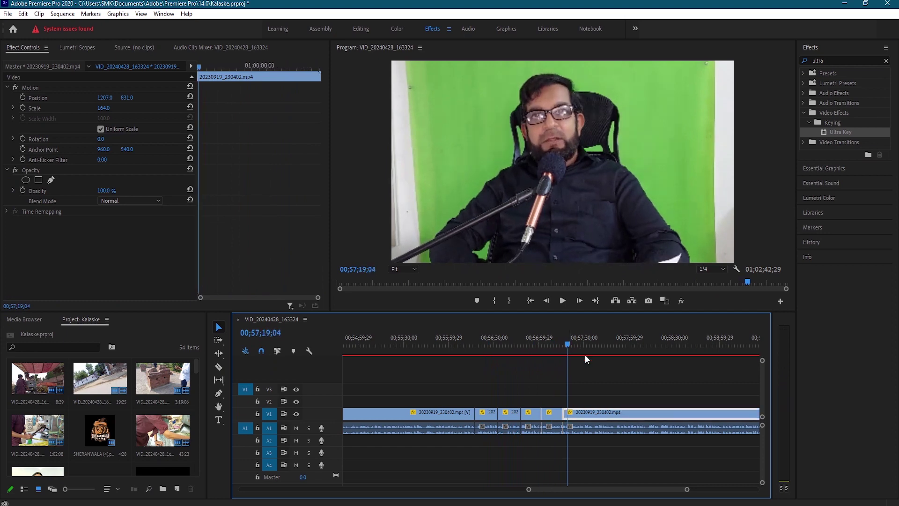
pyautogui.moveTo(619, 391); pyautogui.dragTo(454, 412)
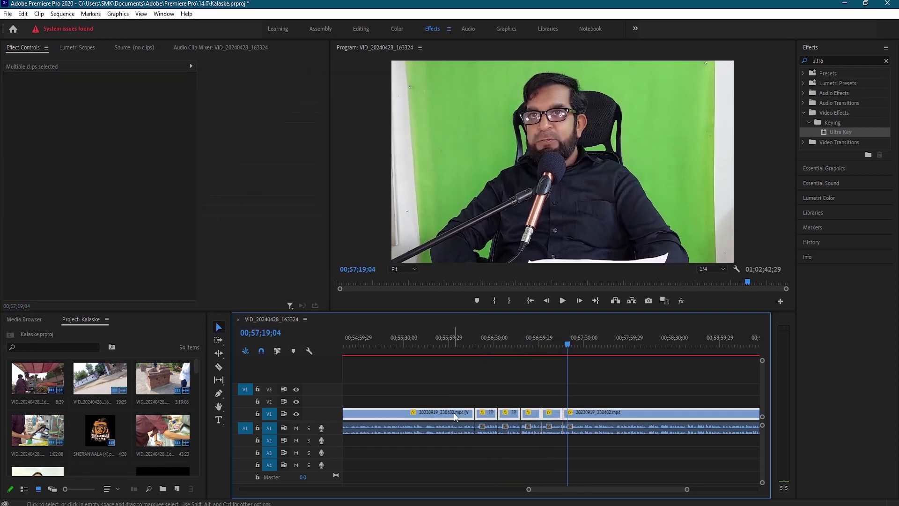
pyautogui.rightClick(582, 414)
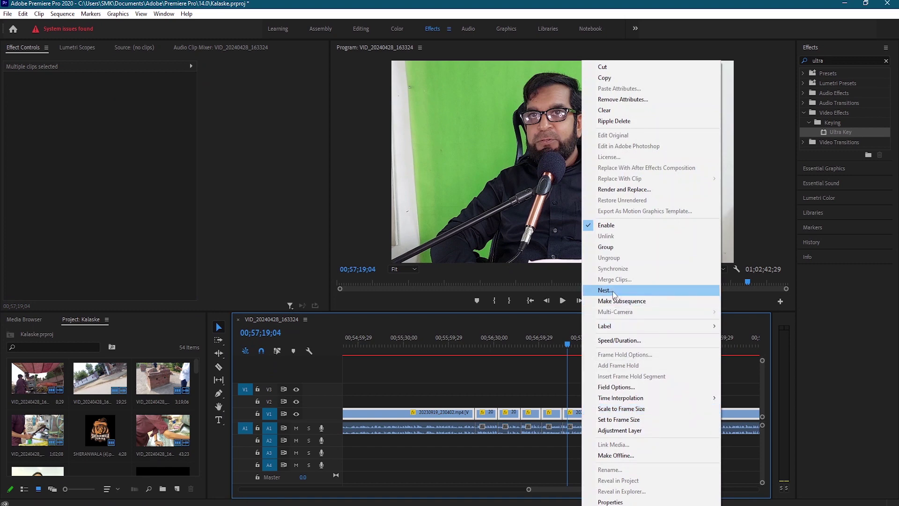
pyautogui.click(613, 291)
pyautogui.click(427, 267)
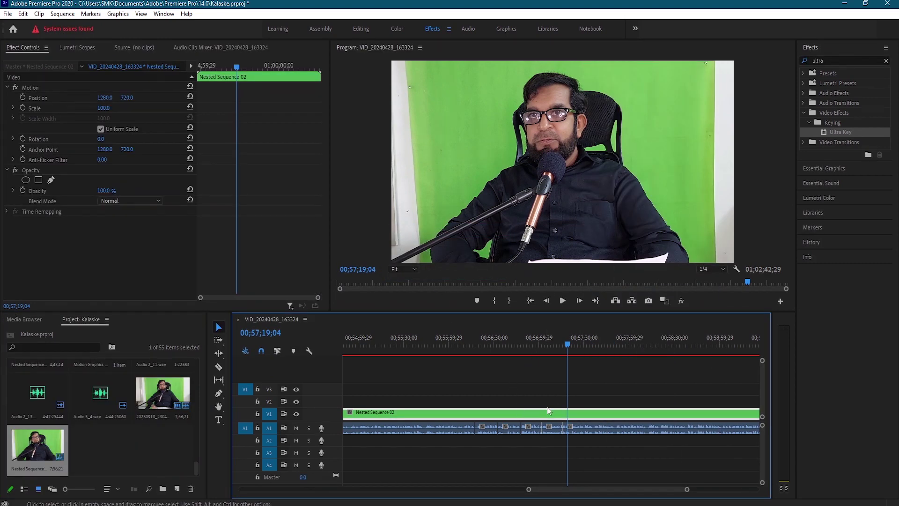
# Apply Ultra Key to the Nested Sequence 02 clip
pyautogui.moveTo(836, 133)
pyautogui.mouseDown()
pyautogui.moveTo(540, 359)
pyautogui.moveTo(493, 414)
pyautogui.mouseUp()
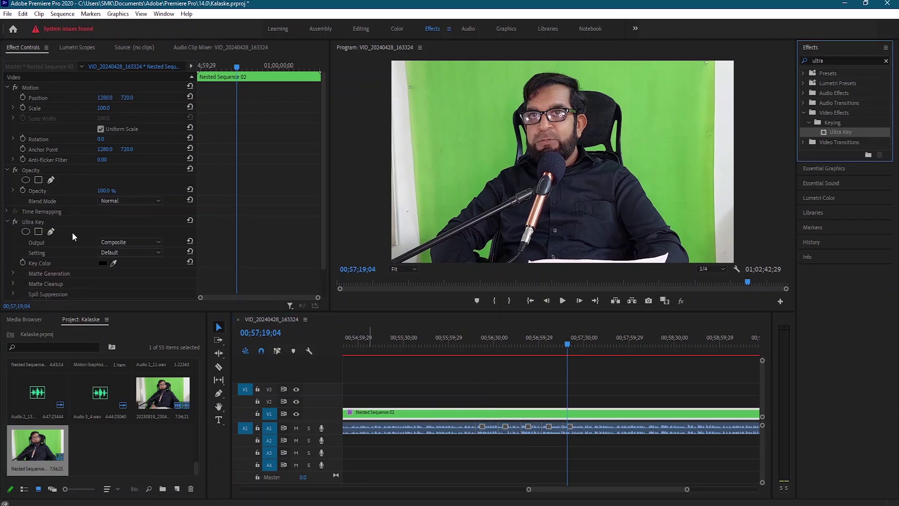
pyautogui.scroll(-1, 38, 214)
pyautogui.scroll(-1, 38, 213)
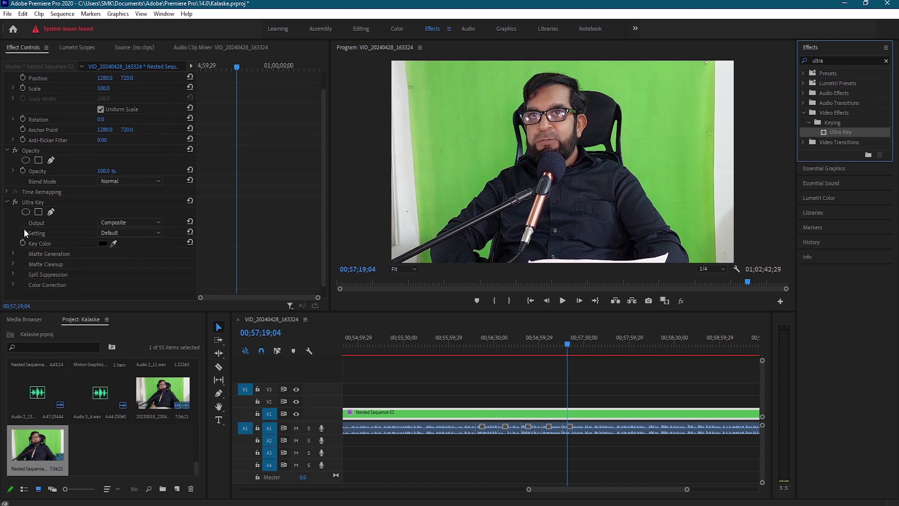
# Sample the green screen as Ultra Key's Key Color and expand Matte Cleanup
pyautogui.click(113, 243)
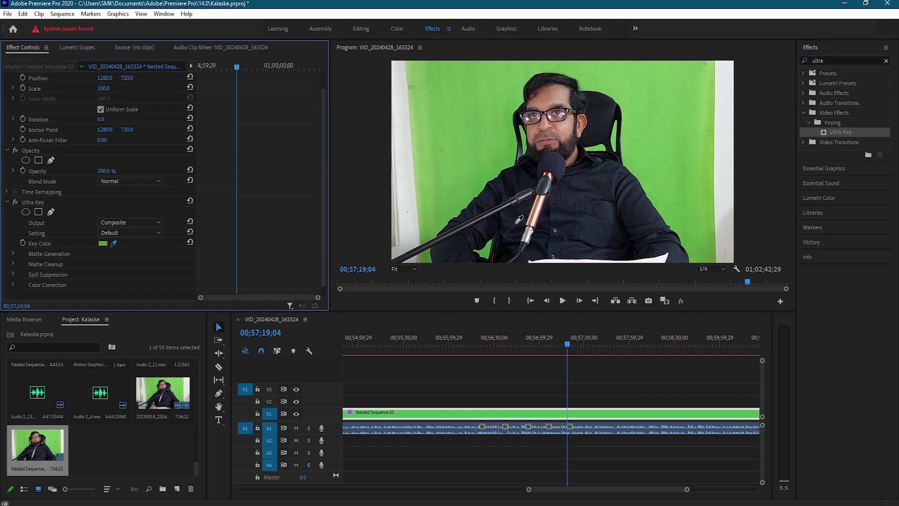
pyautogui.click(690, 241)
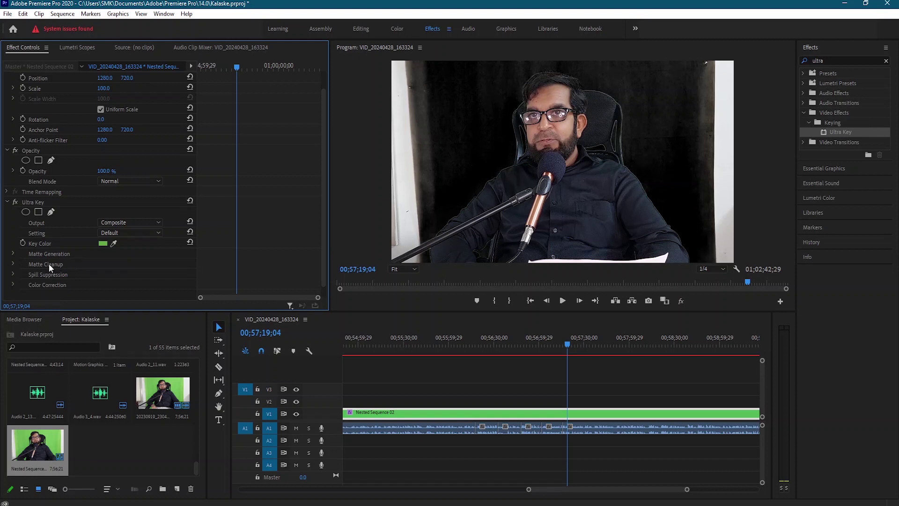
pyautogui.click(12, 263)
pyautogui.scroll(-3, 124, 265)
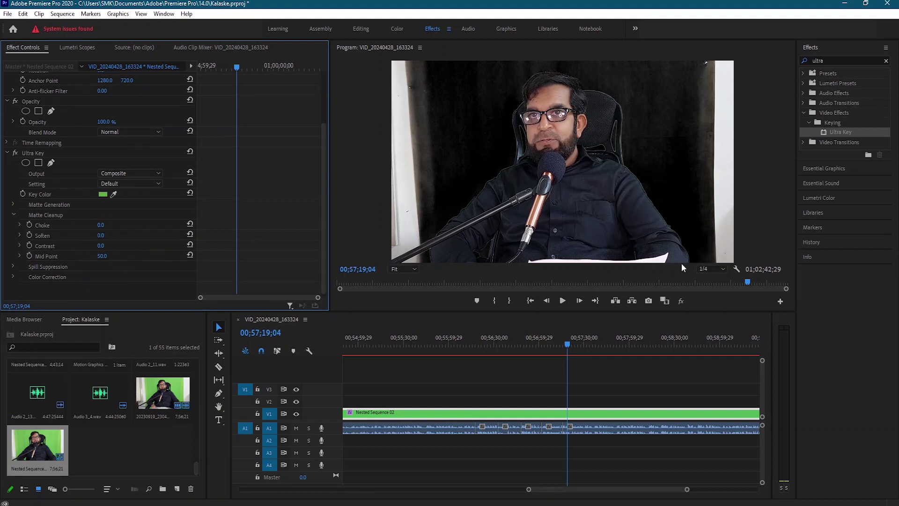
pyautogui.click(404, 270)
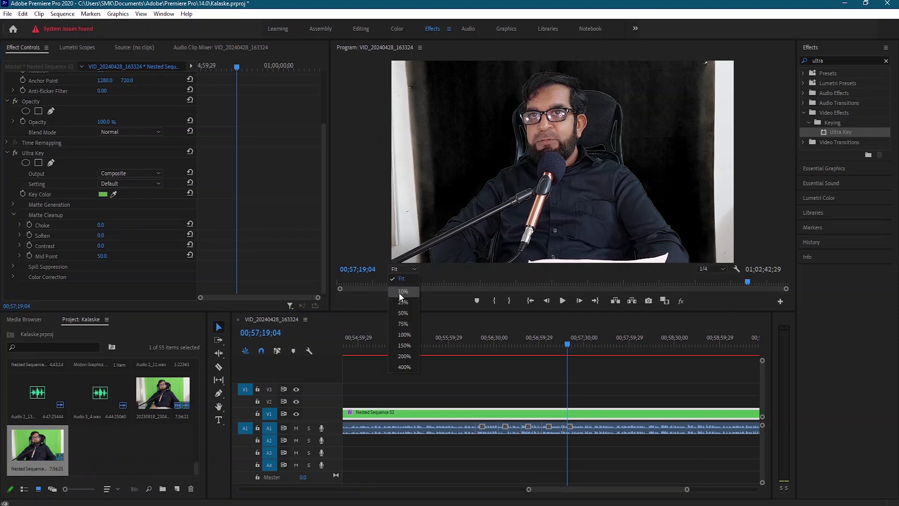
# Zoom the preview to 50% and set Matte Cleanup Choke to 43 and Soften to 48
pyautogui.click(401, 312)
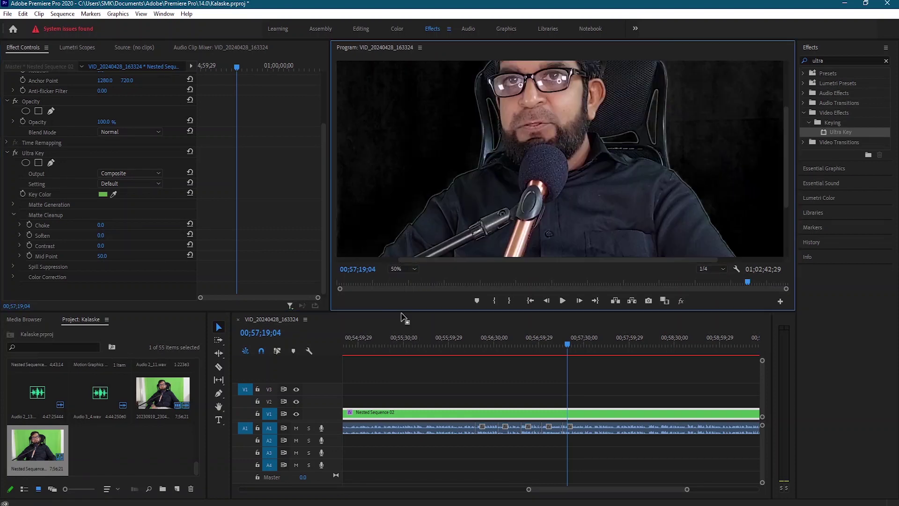
pyautogui.moveTo(787, 164); pyautogui.dragTo(796, 132)
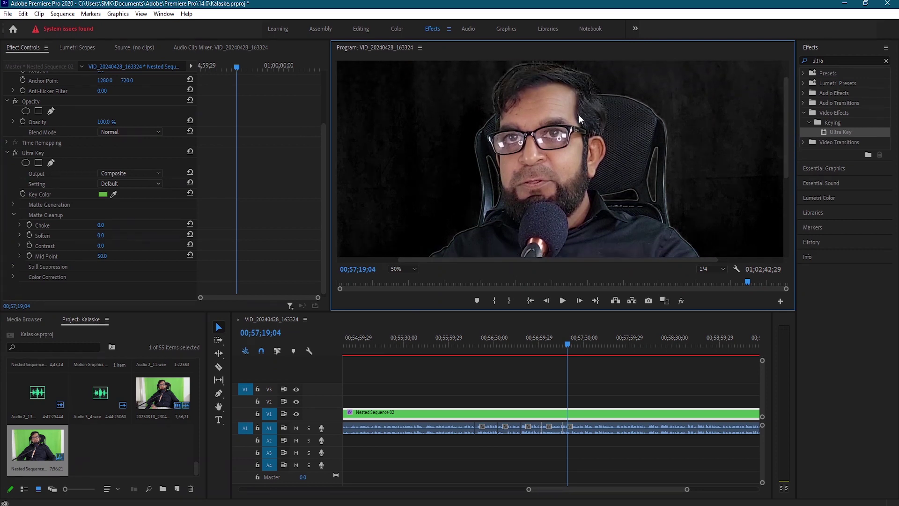
pyautogui.click(100, 226)
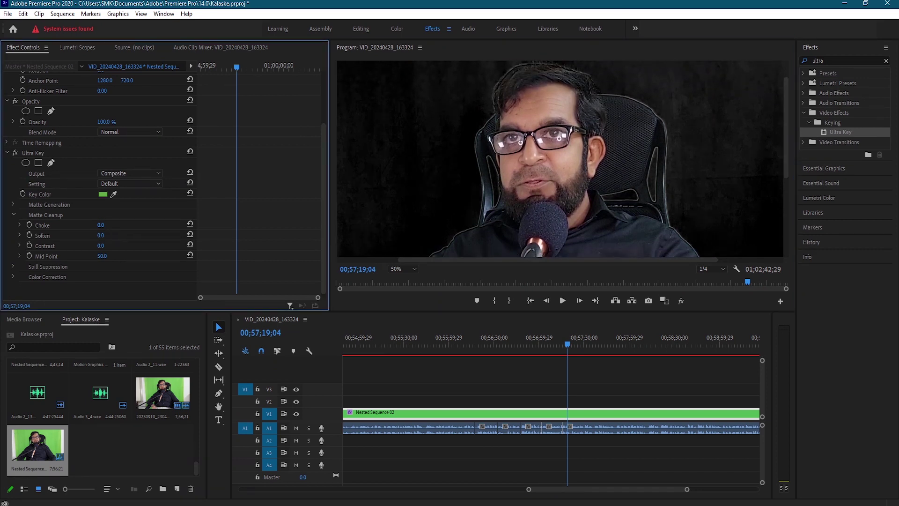
pyautogui.moveTo(100, 225); pyautogui.dragTo(105, 225)
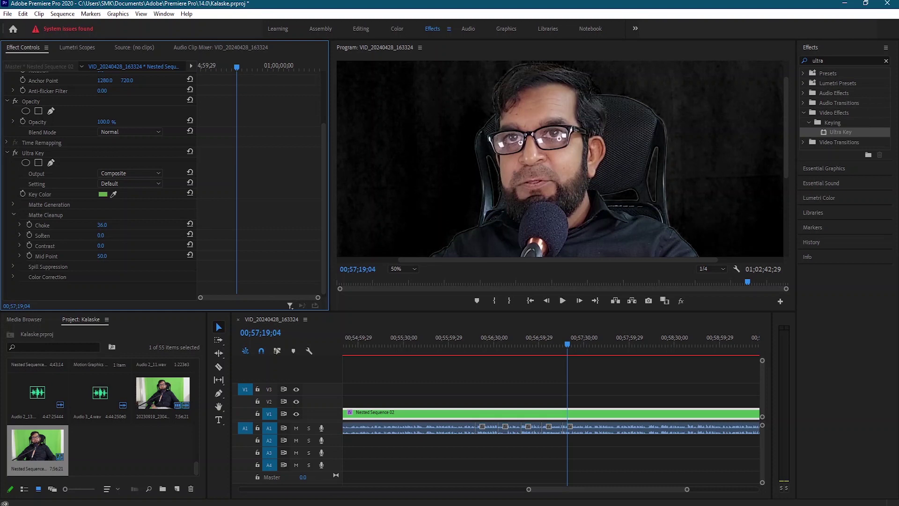
pyautogui.moveTo(102, 225); pyautogui.dragTo(100, 225)
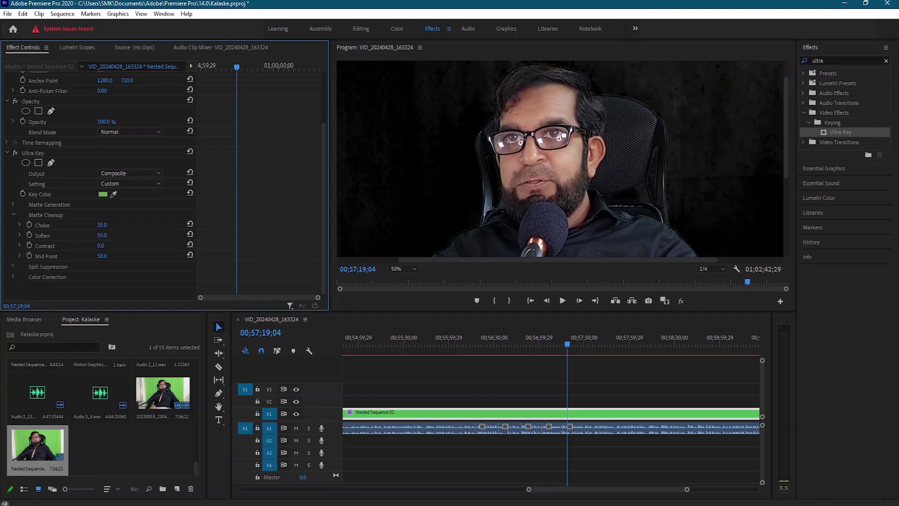
pyautogui.moveTo(102, 235); pyautogui.dragTo(100, 235)
pyautogui.press('Up')
pyautogui.click(103, 225)
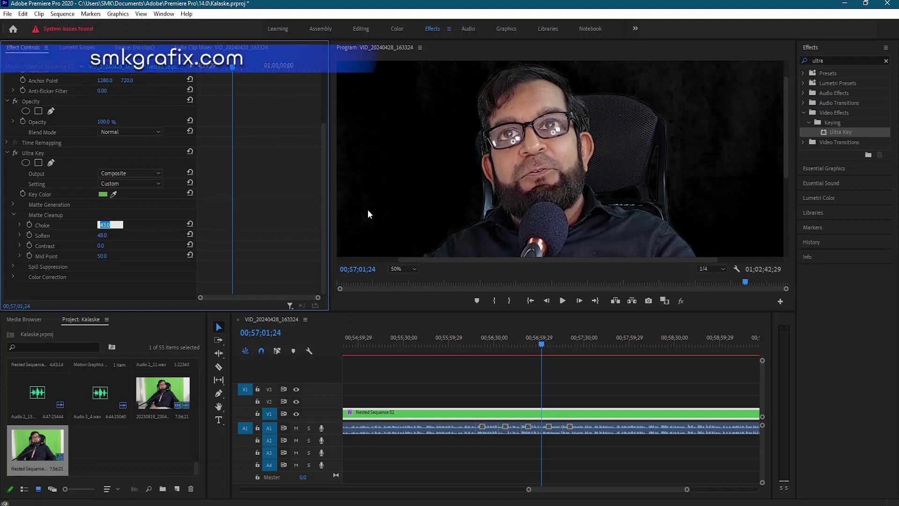
# Fit the frame back in the preview and set Matte Cleanup Contrast to 100
pyautogui.click(406, 279)
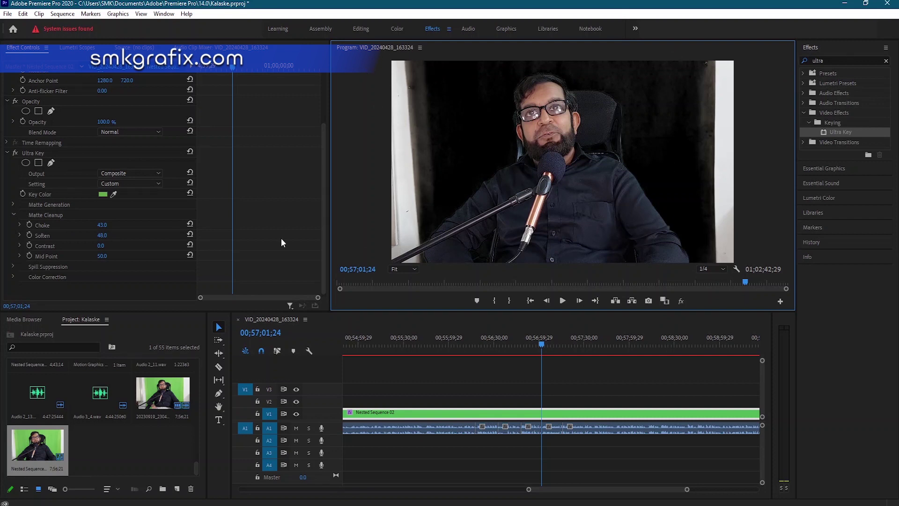
pyautogui.click(101, 245)
pyautogui.moveTo(102, 245); pyautogui.dragTo(122, 245)
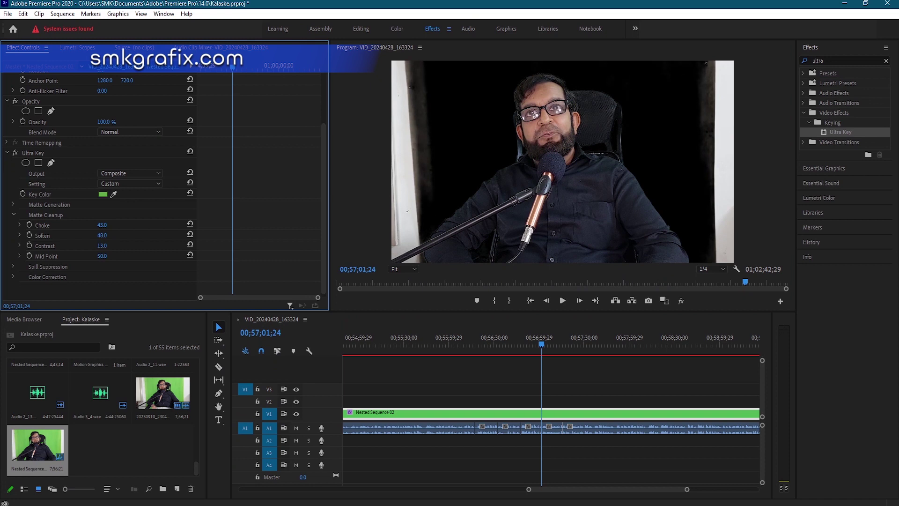
pyautogui.moveTo(122, 245)
pyautogui.mouseDown()
pyautogui.moveTo(104, 246)
pyautogui.moveTo(572, 226)
pyautogui.mouseUp()
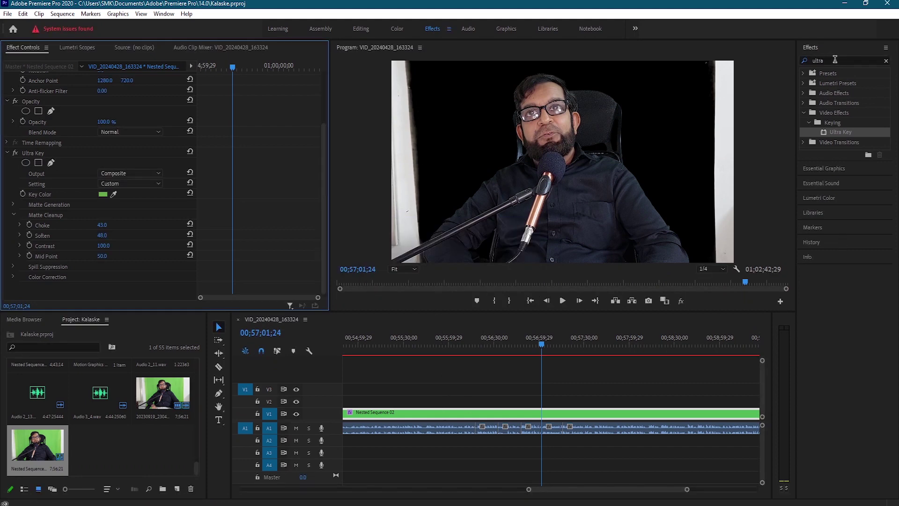
# Search for 'crop' and apply the Crop effect to Nested Sequence 02
pyautogui.click(810, 62)
pyautogui.write('crop')
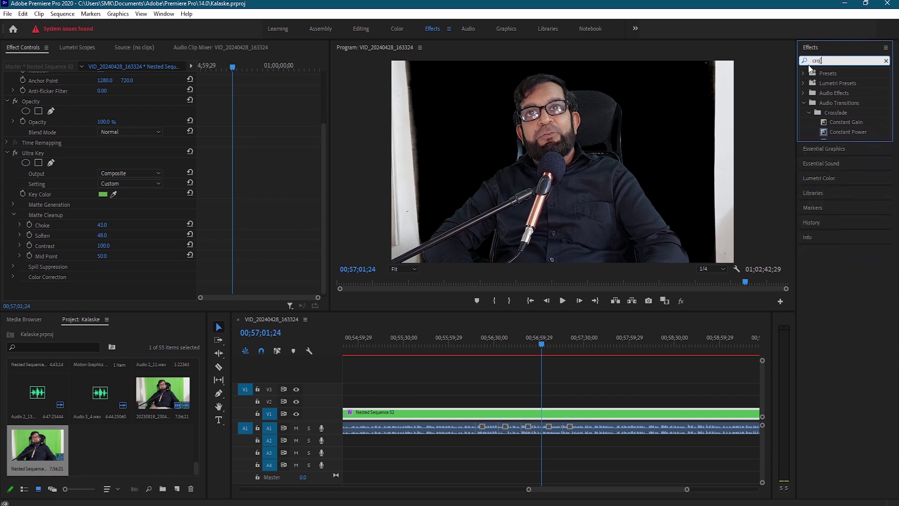
pyautogui.moveTo(835, 136); pyautogui.dragTo(487, 414)
pyautogui.scroll(-2, 101, 229)
pyautogui.scroll(-2, 101, 229)
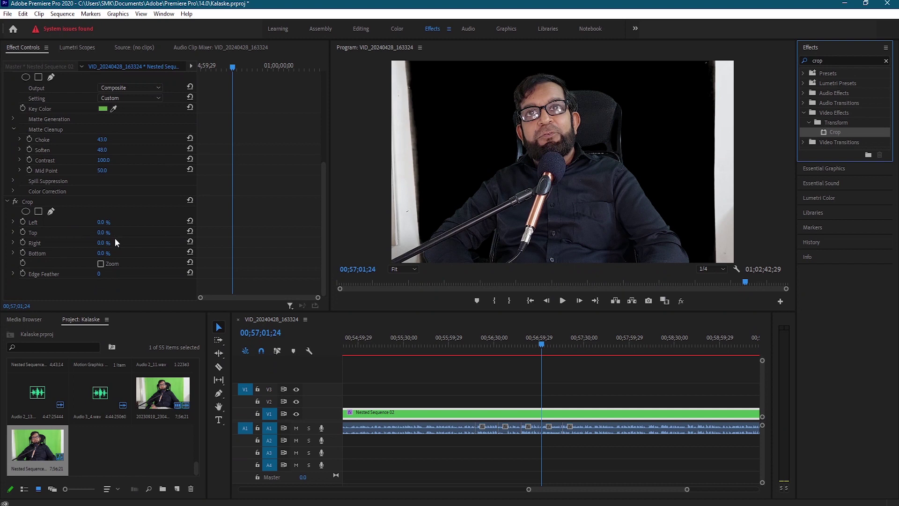
# Set the Crop to Left 9% and Right 8% to remove the white strips
pyautogui.moveTo(102, 223)
pyautogui.mouseDown()
pyautogui.moveTo(131, 223)
pyautogui.moveTo(115, 223)
pyautogui.mouseUp()
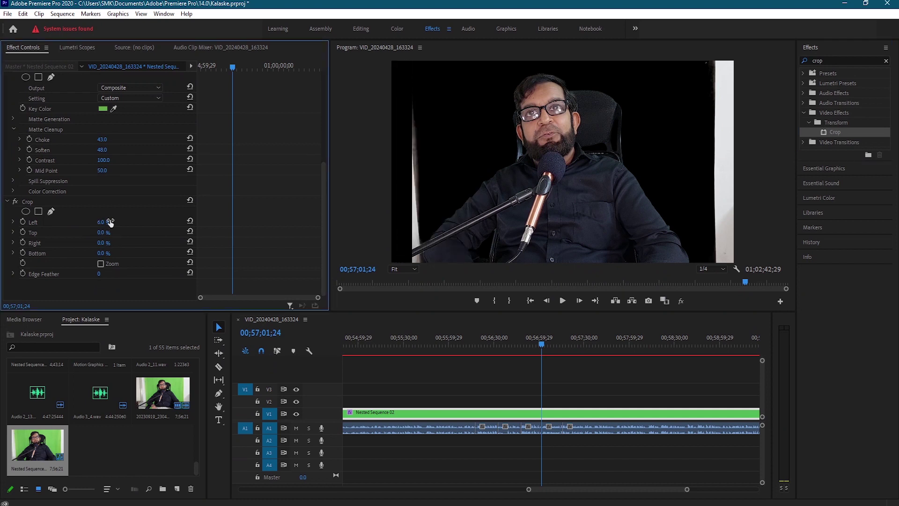
pyautogui.click(110, 221)
pyautogui.press('Up')
pyautogui.press('Up')
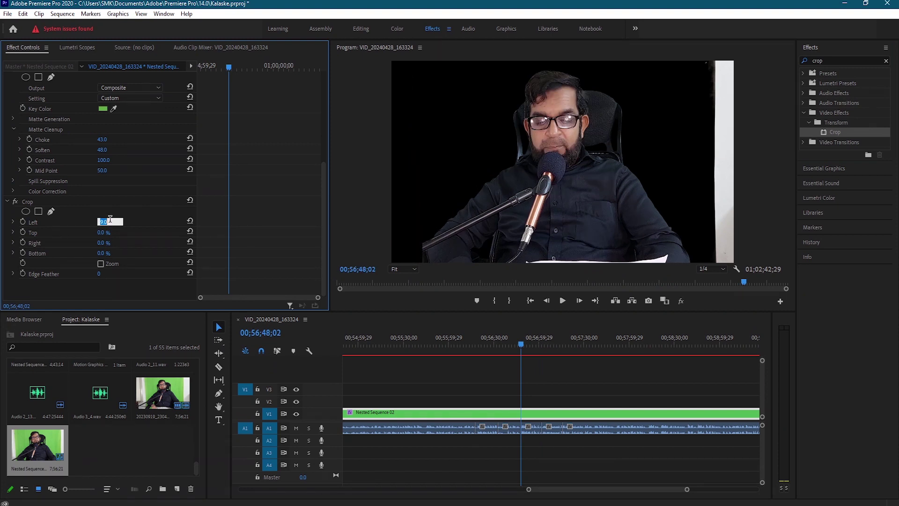
pyautogui.click(103, 243)
pyautogui.press('Up')
pyautogui.press('Up')
pyautogui.press('Up')
pyautogui.press('Up')
pyautogui.press('Up')
pyautogui.press('Up')
pyautogui.press('Up')
pyautogui.press('Up')
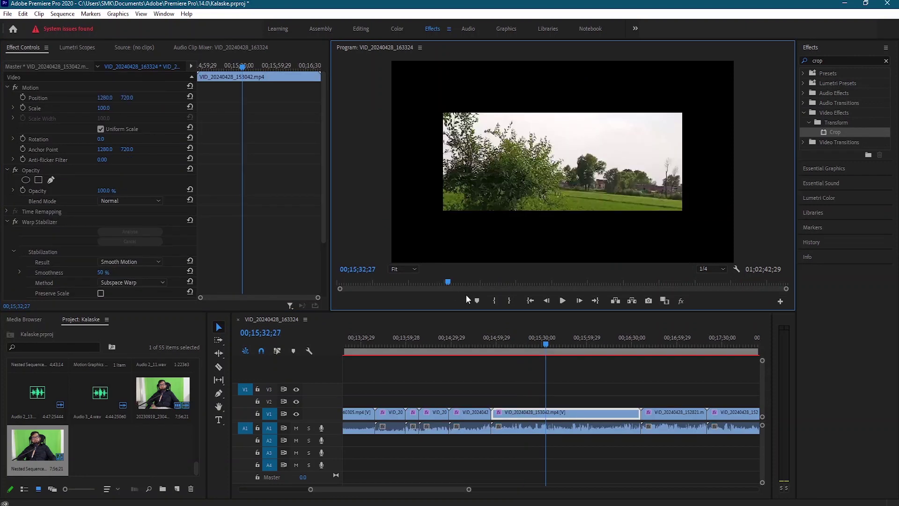
# Move Nested Sequence 02 up to track V3 and drag the mountain-lake video in from File Explorer
pyautogui.press('-')
pyautogui.press('-')
pyautogui.press('-')
pyautogui.press('-')
pyautogui.press('-')
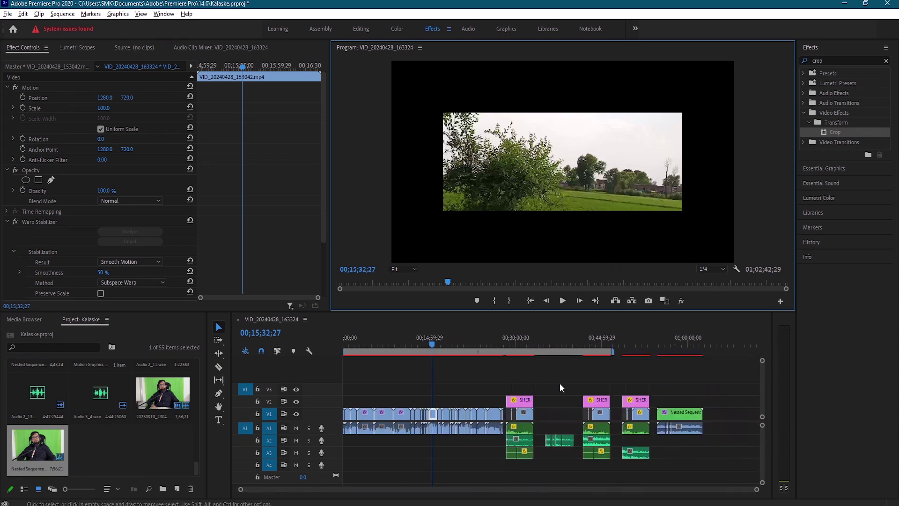
pyautogui.click(677, 352)
pyautogui.press('=')
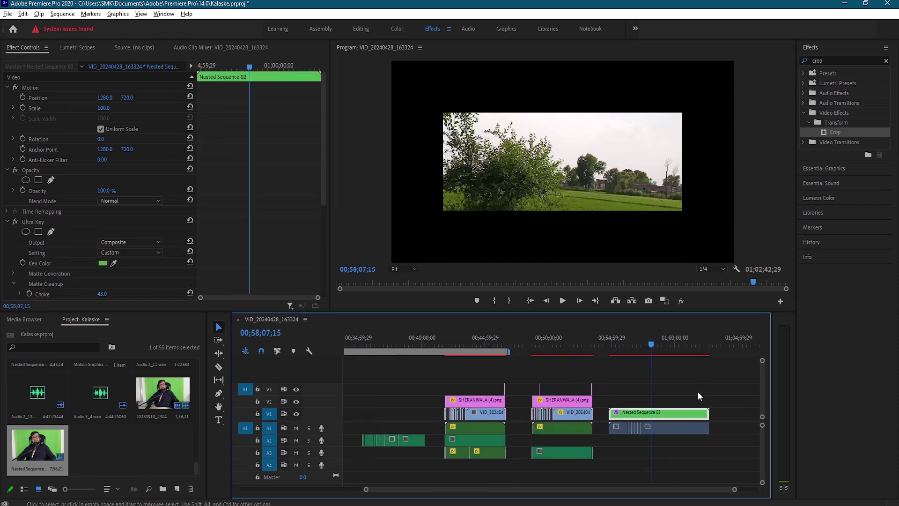
pyautogui.press('=')
pyautogui.press('=')
pyautogui.press('-')
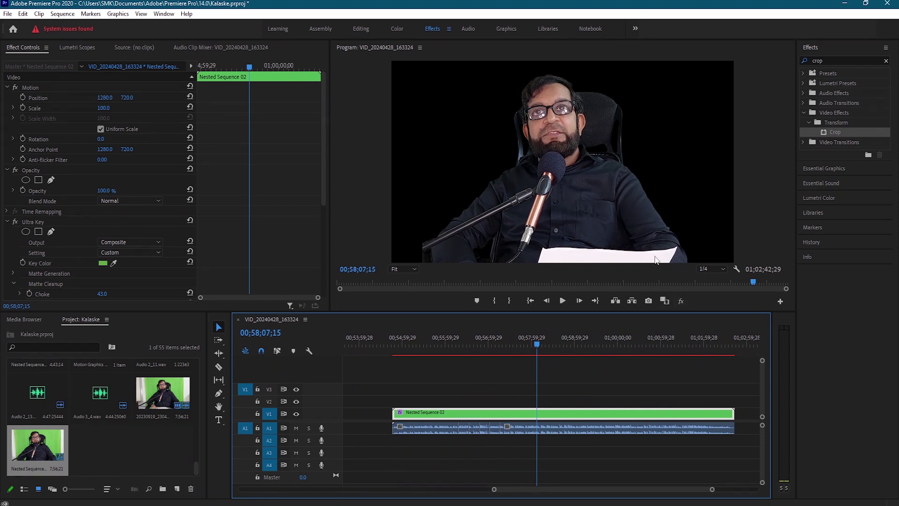
pyautogui.moveTo(517, 412)
pyautogui.mouseDown()
pyautogui.moveTo(517, 395)
pyautogui.moveTo(535, 401)
pyautogui.mouseUp()
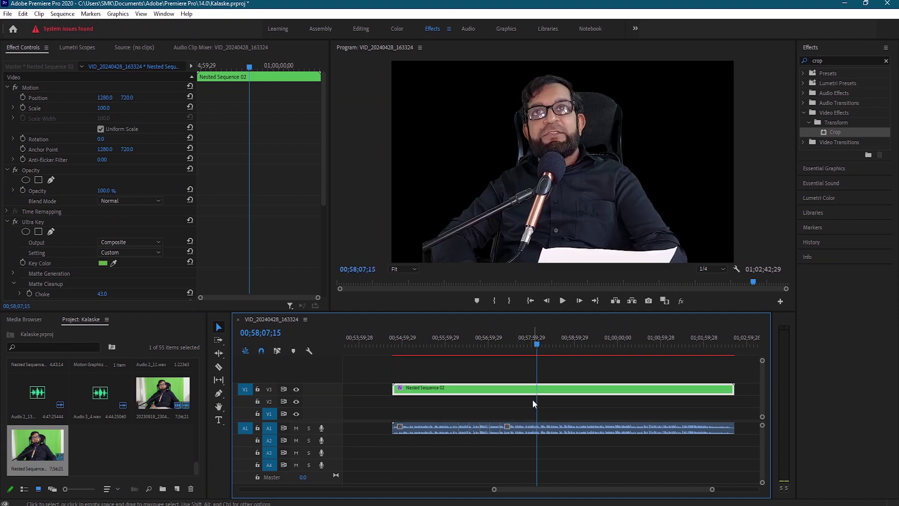
pyautogui.hotkey('alt', 'Tab')
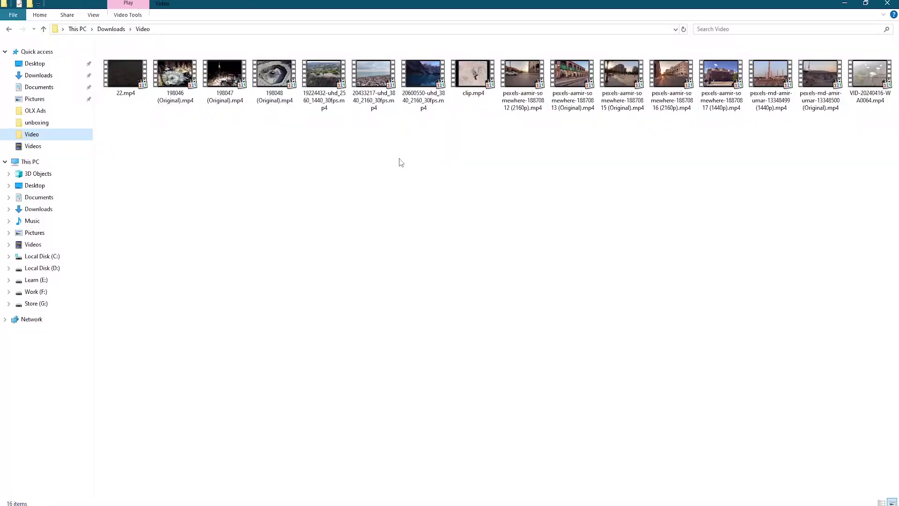
pyautogui.moveTo(425, 76)
pyautogui.mouseDown()
pyautogui.moveTo(262, 505)
pyautogui.moveTo(531, 396)
pyautogui.mouseUp()
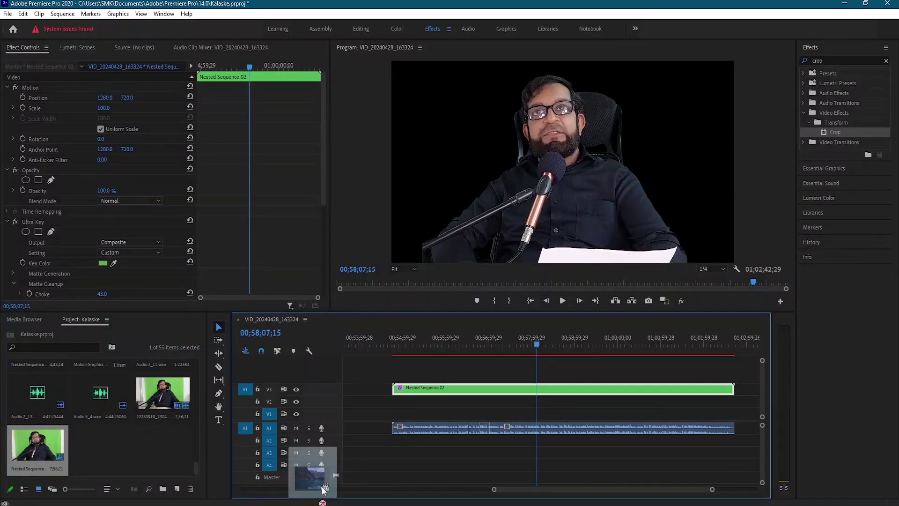
# Place the mountain-lake video on V2 and scale it to 70%
pyautogui.moveTo(531, 396); pyautogui.dragTo(527, 400)
pyautogui.click(532, 342)
pyautogui.click(535, 401)
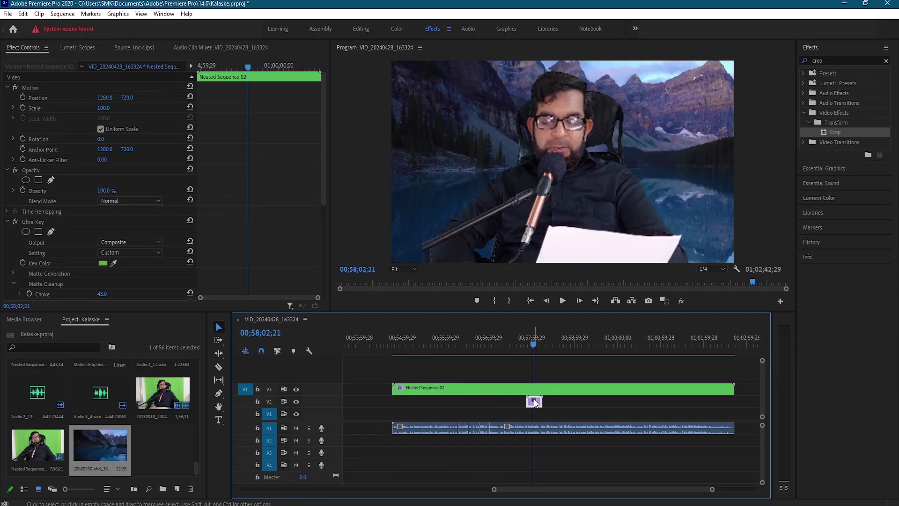
pyautogui.moveTo(105, 108); pyautogui.dragTo(104, 108)
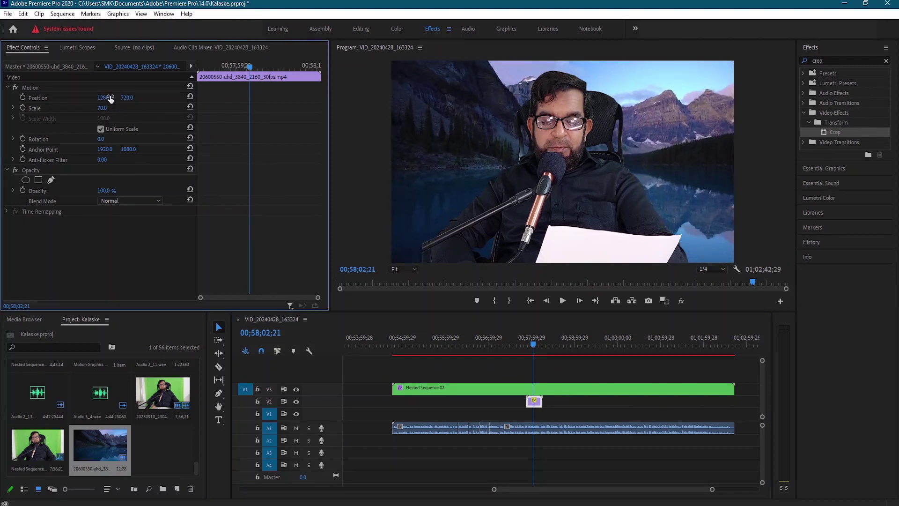
# Play back the composite, then select the nested clip and switch to the Color workspace
pyautogui.moveTo(534, 346); pyautogui.dragTo(528, 344)
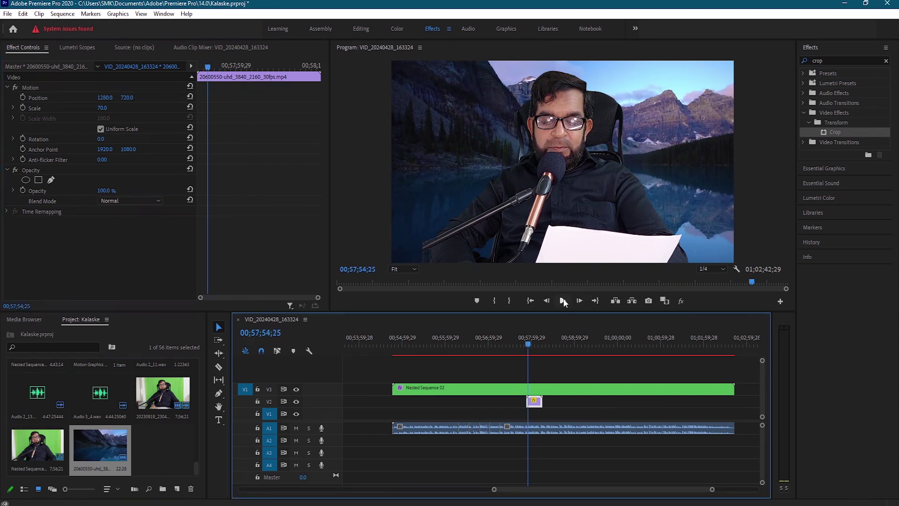
pyautogui.click(563, 301)
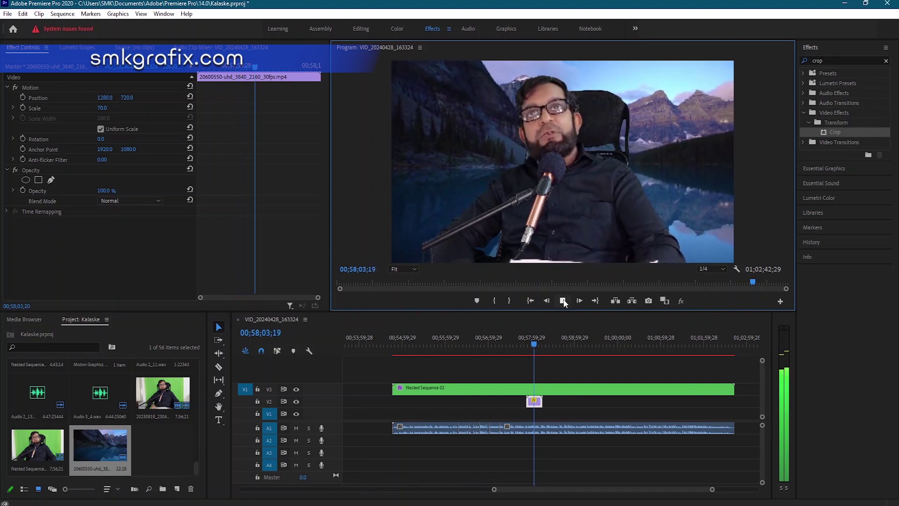
pyautogui.click(564, 302)
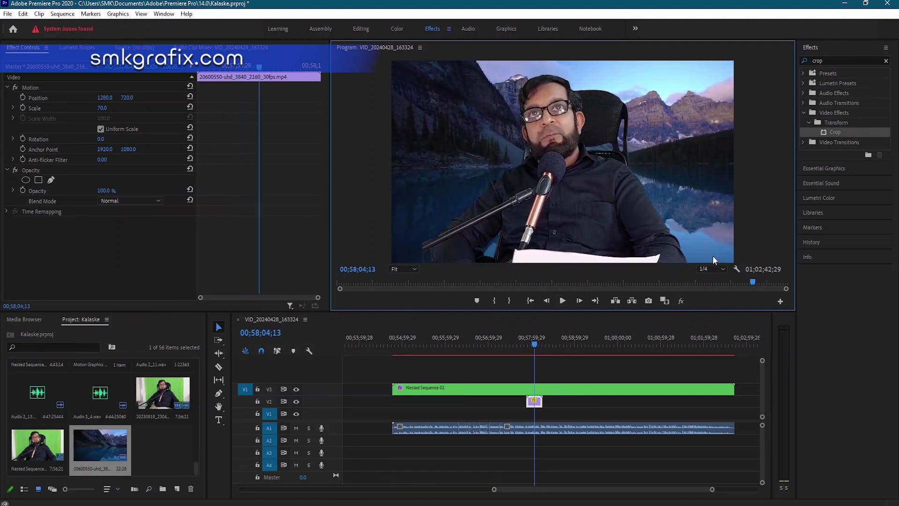
pyautogui.click(536, 390)
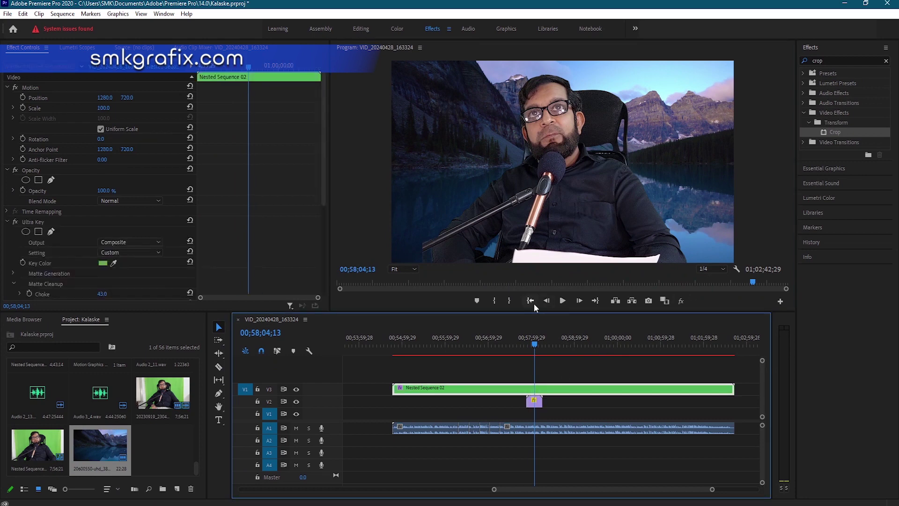
pyautogui.click(397, 30)
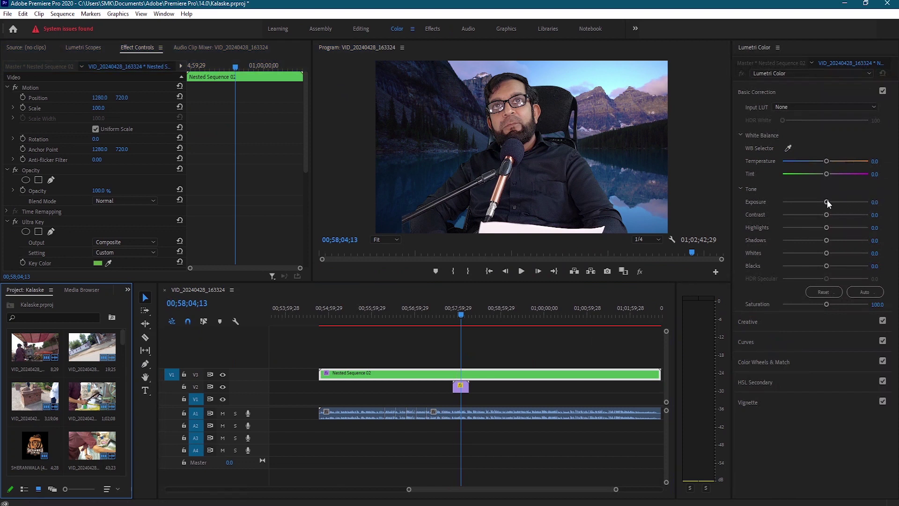
# Grade in Lumetri Basic Correction: Contrast -4.3, Temperature -34.6, Tint 9.8, Saturation 120.7
pyautogui.moveTo(826, 214); pyautogui.dragTo(823, 217)
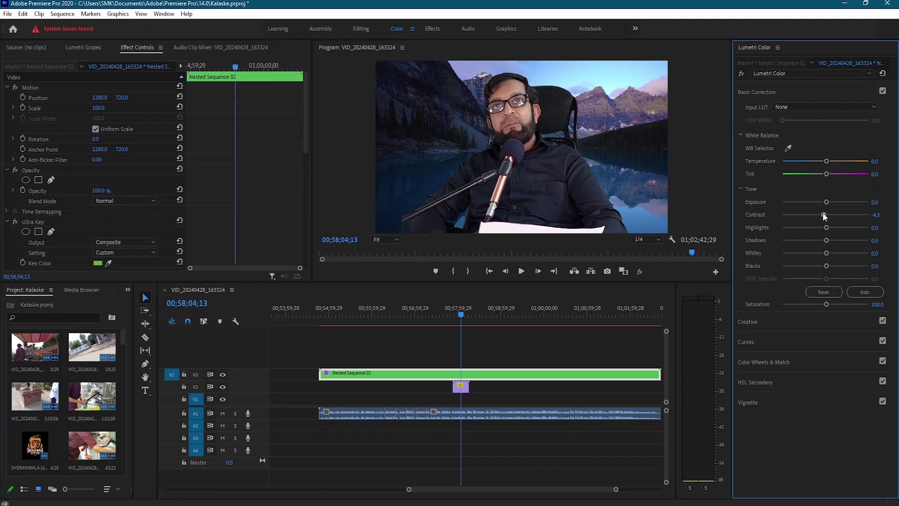
pyautogui.moveTo(827, 161); pyautogui.dragTo(821, 161)
pyautogui.moveTo(827, 173); pyautogui.dragTo(834, 173)
pyautogui.moveTo(809, 161)
pyautogui.mouseDown()
pyautogui.moveTo(800, 162)
pyautogui.moveTo(829, 174)
pyautogui.moveTo(811, 161)
pyautogui.mouseUp()
pyautogui.moveTo(827, 305); pyautogui.dragTo(831, 305)
# Replay the graded composite from earlier in the shot to review it
pyautogui.click(456, 310)
pyautogui.click(521, 271)
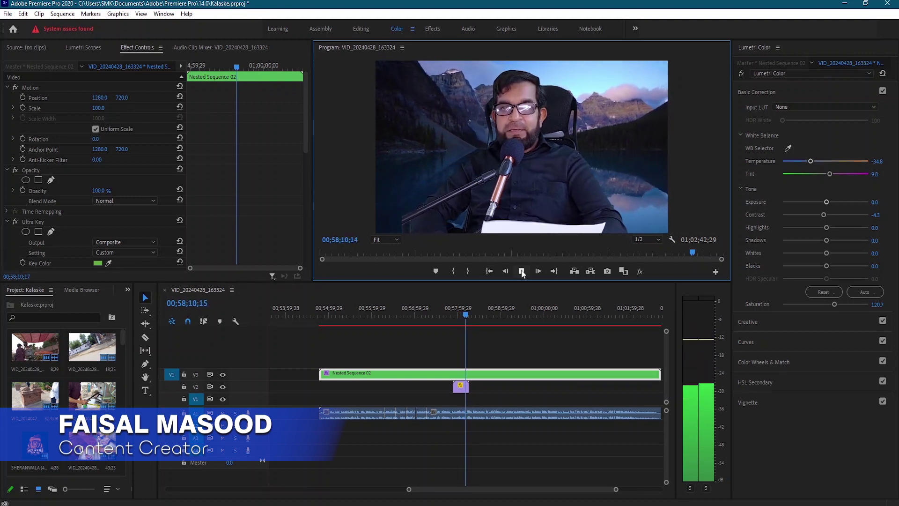
pyautogui.click(521, 271)
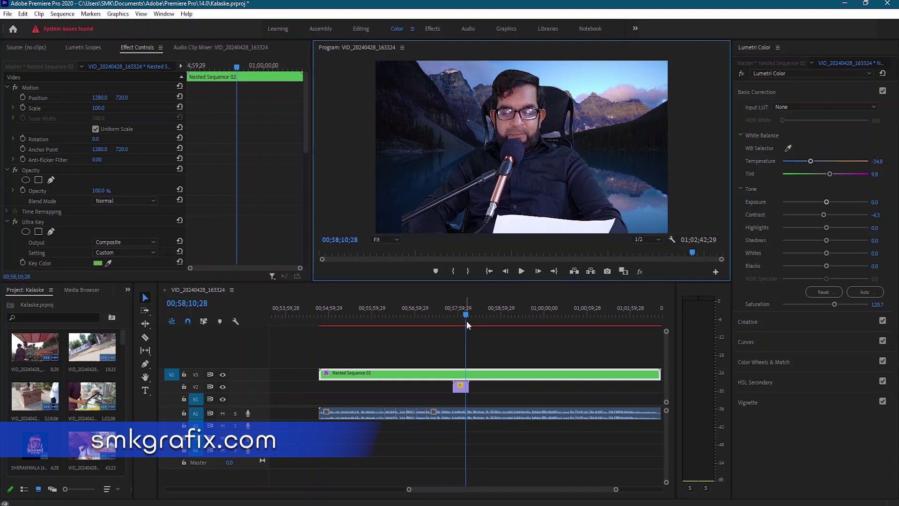